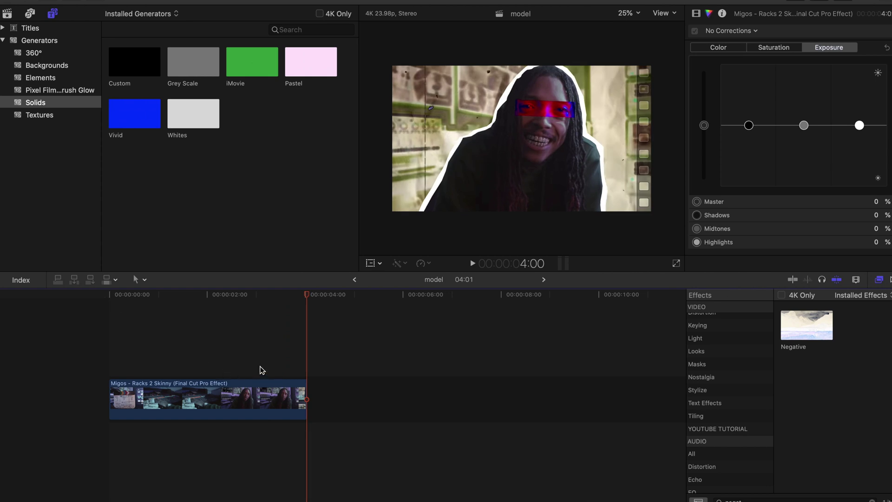
# Step: Freeze a frame partway into the clip as a hold and blade it into its own clip
pyautogui.click(281, 368)
pyautogui.press('space')
pyautogui.hotkey('shift', 'h')
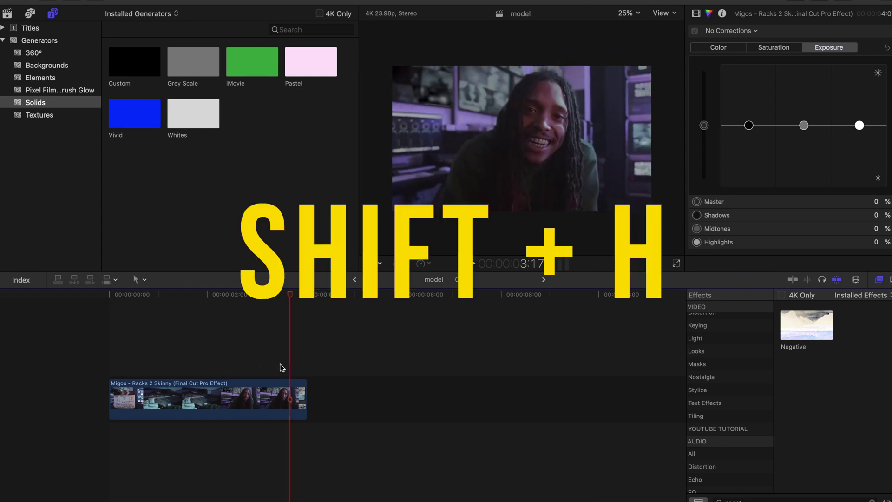
pyautogui.hotkey('shift', 'h')
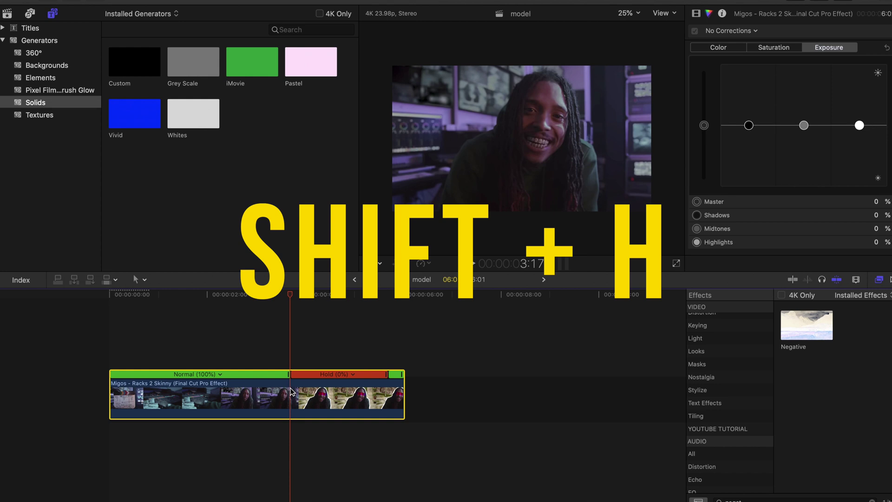
pyautogui.press('super+b')
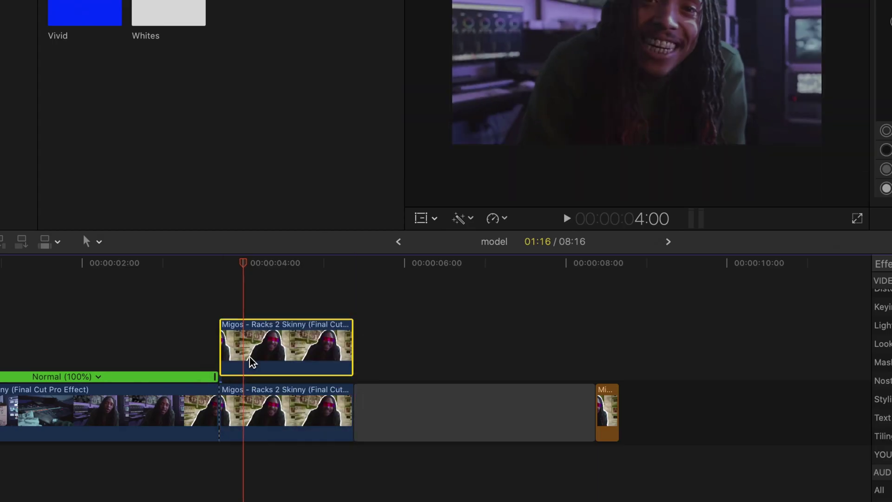
# Step: Duplicate the hold upward and rename the three stacked copies back, him and eyes
pyautogui.moveTo(258, 314); pyautogui.dragTo(259, 298)
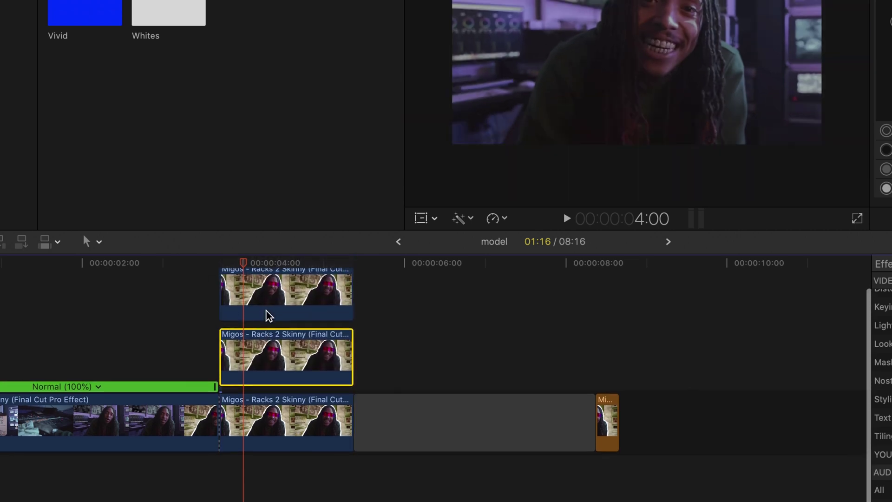
pyautogui.click(244, 441)
pyautogui.rightClick(245, 441)
pyautogui.click(318, 358)
pyautogui.write('back')
pyautogui.rightClick(263, 380)
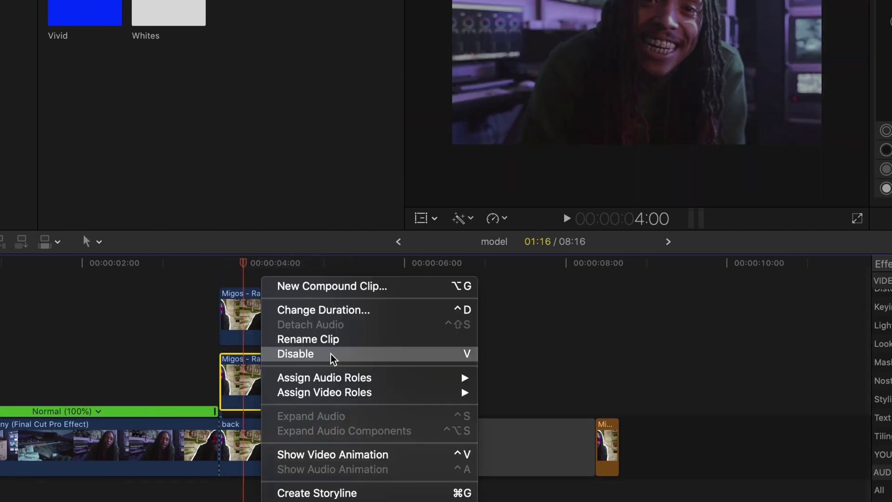
pyautogui.click(333, 339)
pyautogui.write('him')
pyautogui.rightClick(243, 315)
pyautogui.click(327, 345)
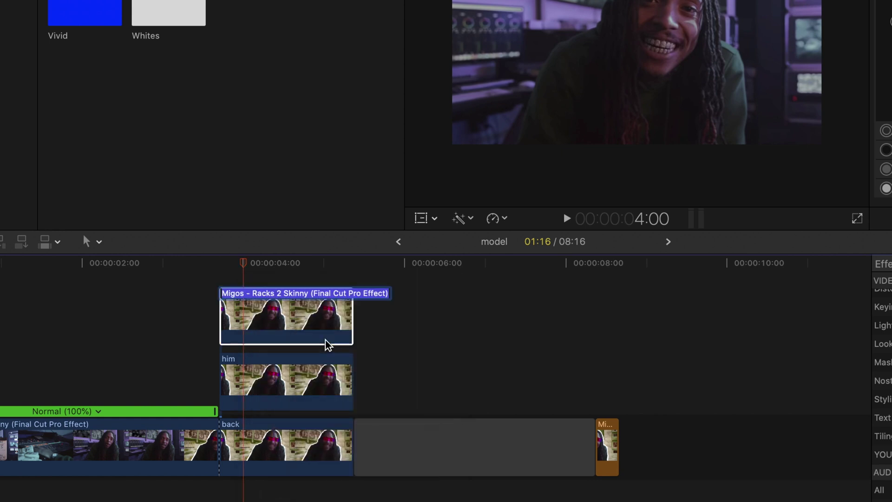
pyautogui.write('eyes')
pyautogui.press('Return')
# Step: Disable the eyes and him clips, leaving the back clip enabled
pyautogui.press('v')
pyautogui.click(252, 368)
pyautogui.press('v')
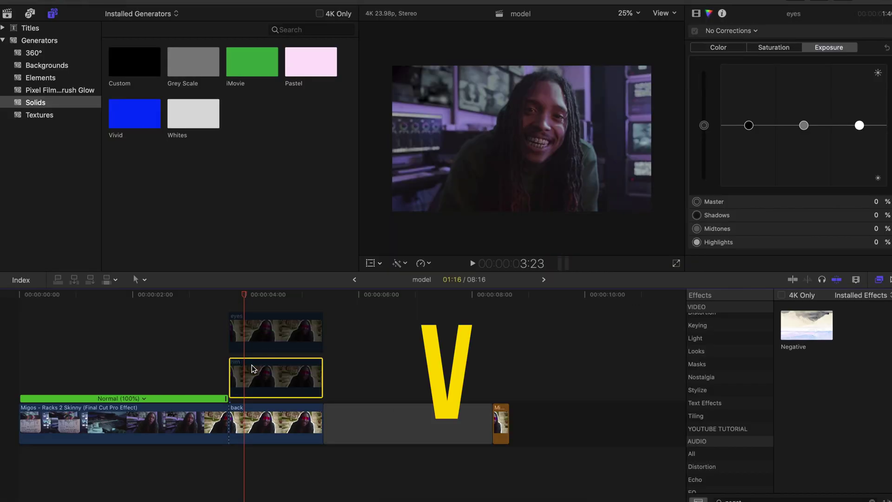
pyautogui.press('v')
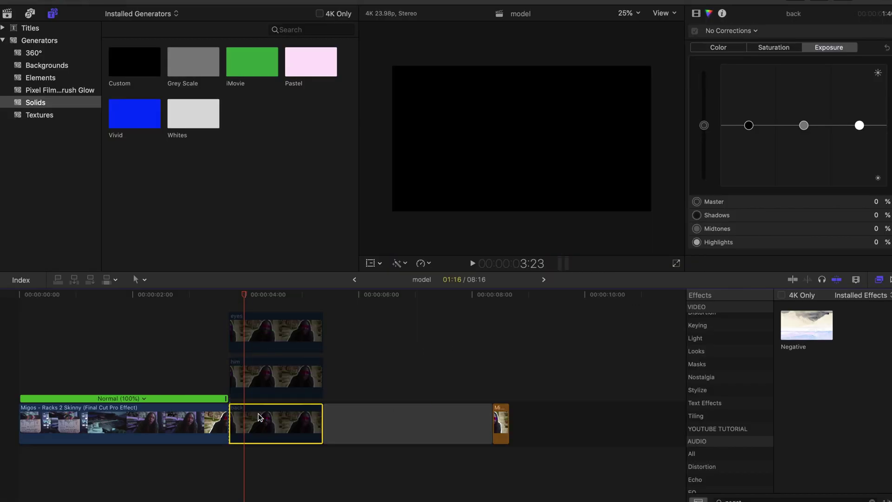
pyautogui.press('v')
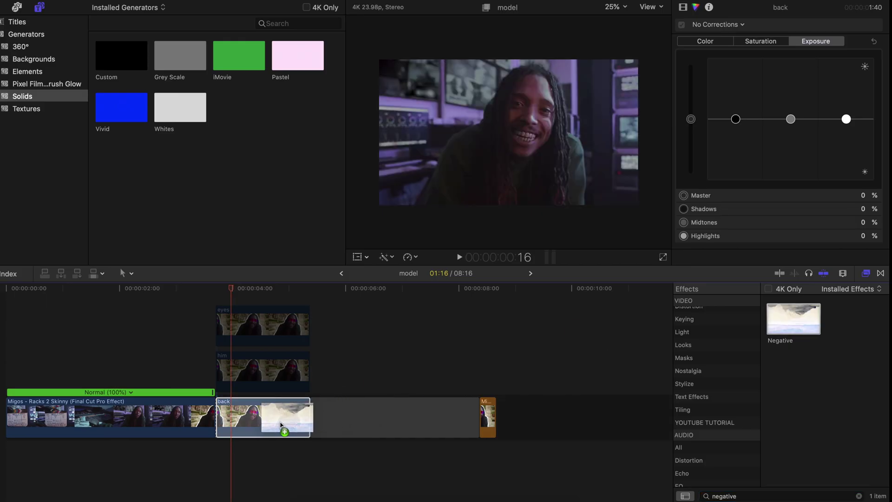
# Step: Lower the back clip's highlights slightly and darken its midtones and shadows heavily
pyautogui.click(281, 425)
pyautogui.moveTo(845, 119)
pyautogui.mouseDown()
pyautogui.moveTo(817, 123)
pyautogui.moveTo(791, 180)
pyautogui.mouseUp()
pyautogui.moveTo(736, 119); pyautogui.dragTo(736, 161)
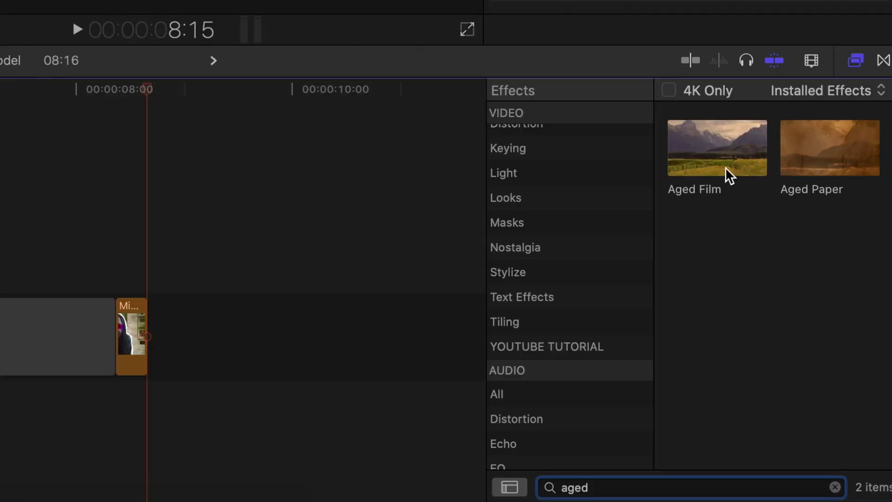
# Step: Apply Aged Film to the back clip and tone down its colour adjustment
pyautogui.moveTo(715, 157); pyautogui.dragTo(496, 367)
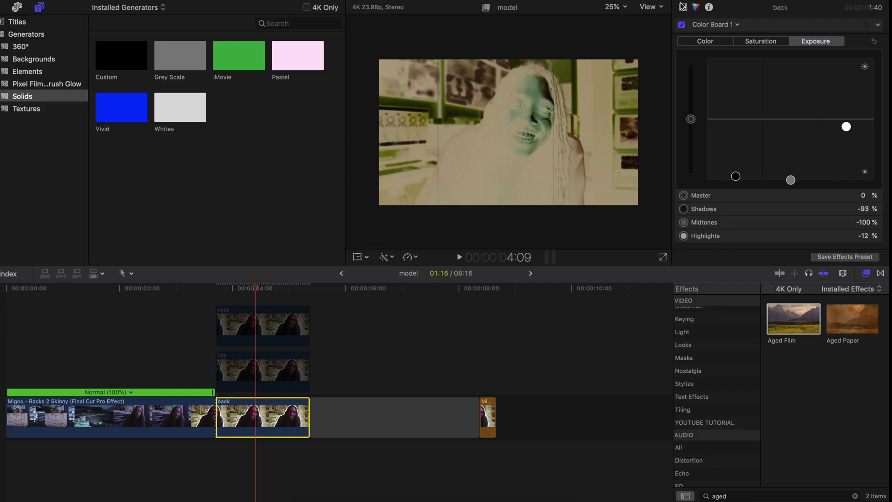
pyautogui.click(682, 7)
pyautogui.click(864, 40)
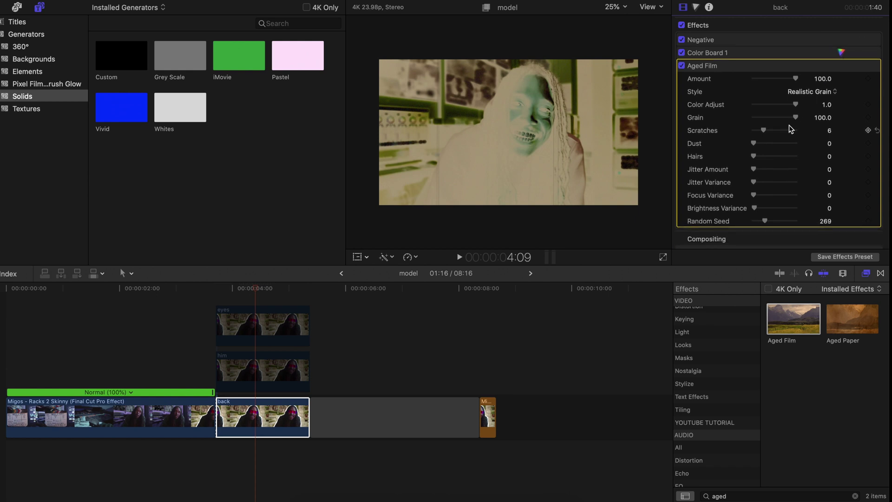
pyautogui.moveTo(796, 105); pyautogui.dragTo(714, 124)
pyautogui.click(274, 412)
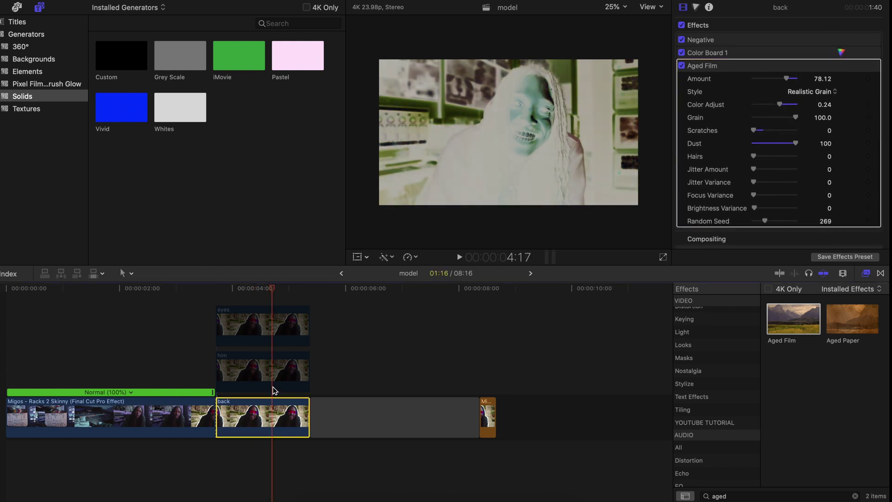
pyautogui.click(273, 379)
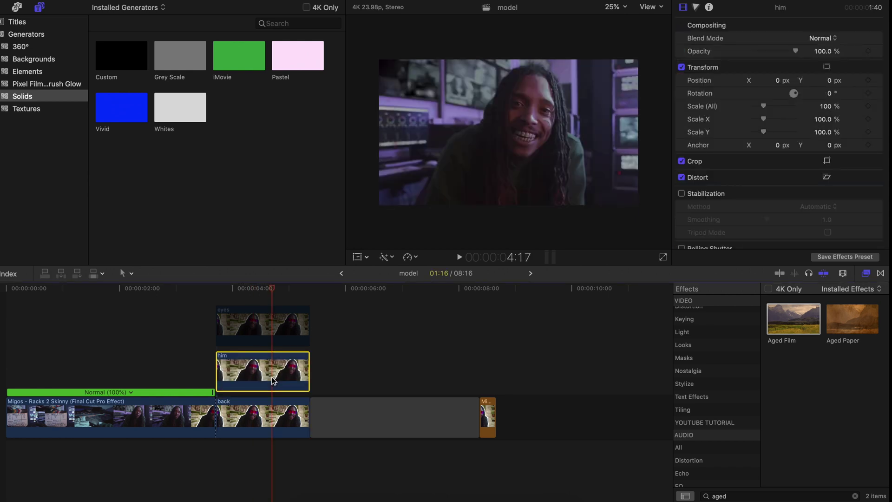
# Step: Trace the subject's outline with Draw Mask on the him clip, closing it along the bottom
pyautogui.doubleClick(736, 496)
pyautogui.write('dr')
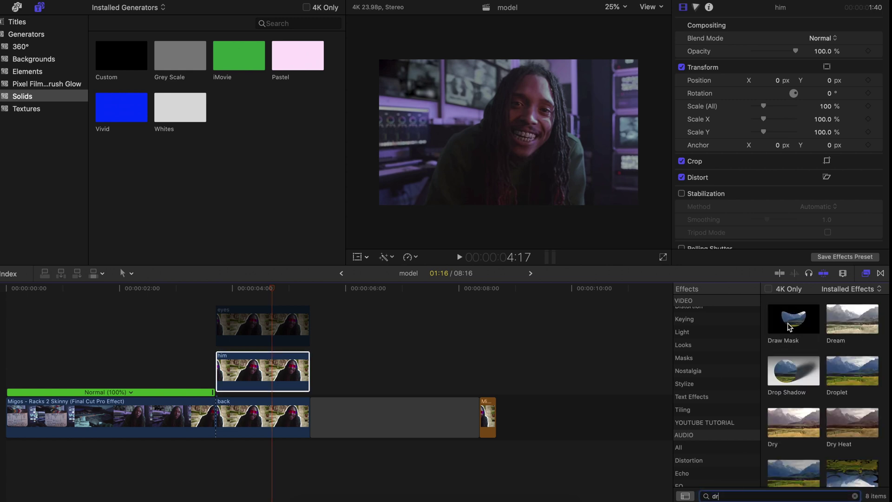
pyautogui.moveTo(789, 326); pyautogui.dragTo(263, 371)
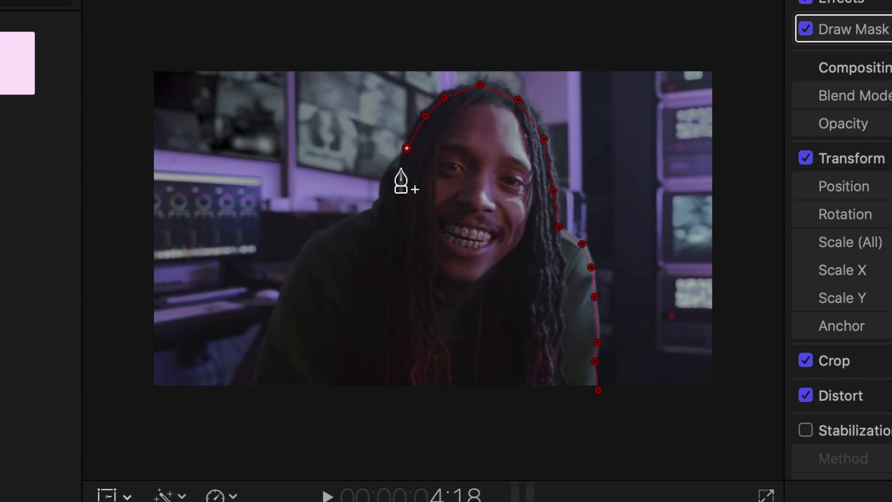
pyautogui.click(598, 390)
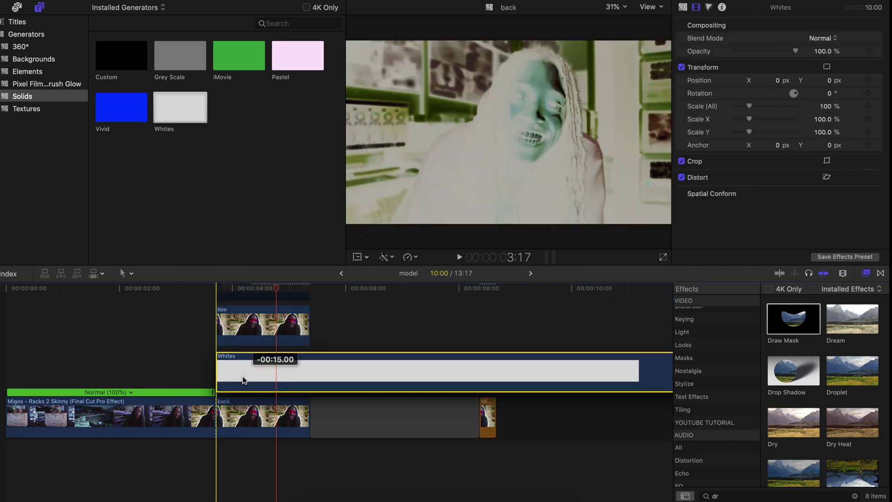
# Step: Add a masked white solid beneath him and compound both as 'him done'
pyautogui.moveTo(207, 333); pyautogui.dragTo(230, 359)
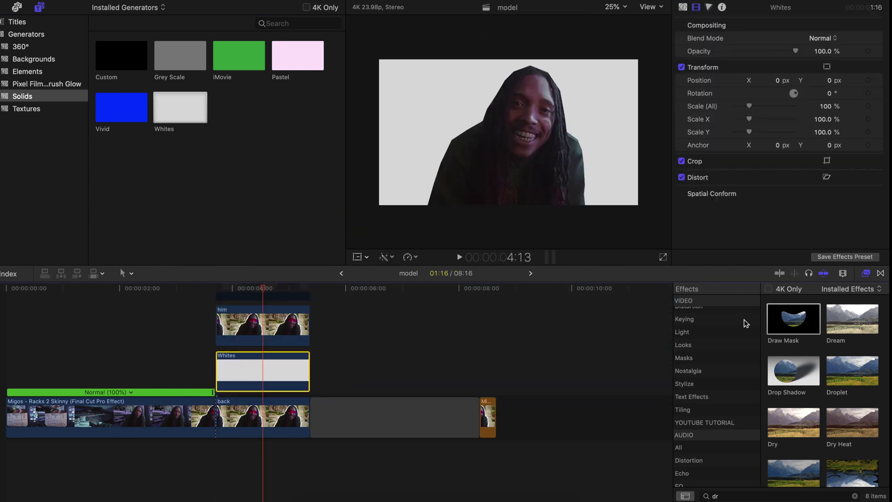
pyautogui.moveTo(793, 320); pyautogui.dragTo(268, 371)
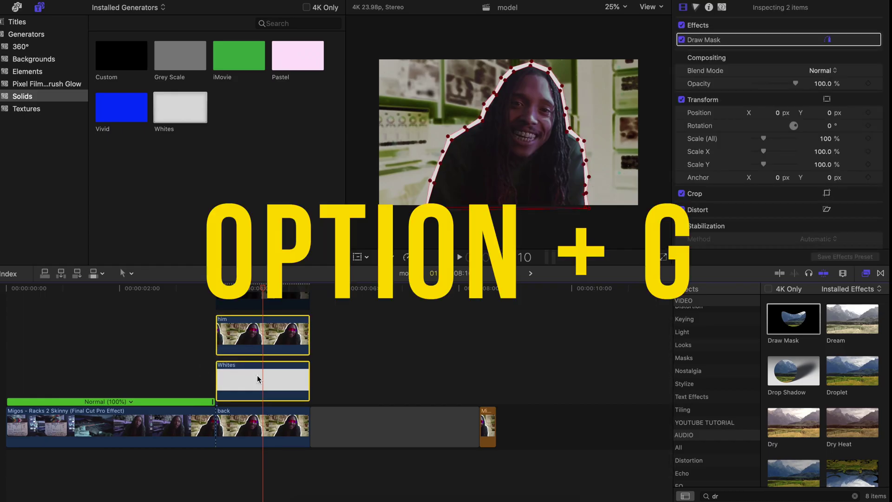
pyautogui.hotkey('alt', 'g')
pyautogui.write('him done')
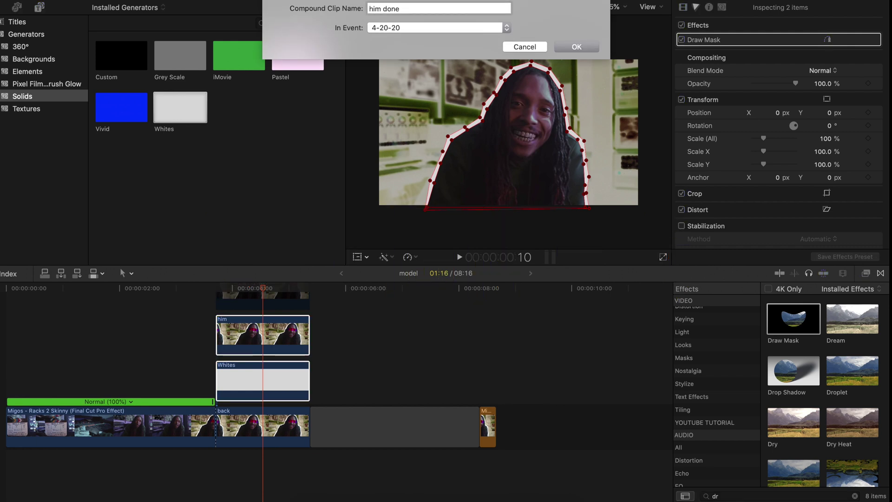
pyautogui.press('Return')
# Step: Add Draw Mask to the eyes clip and place its first point on the face
pyautogui.click(266, 339)
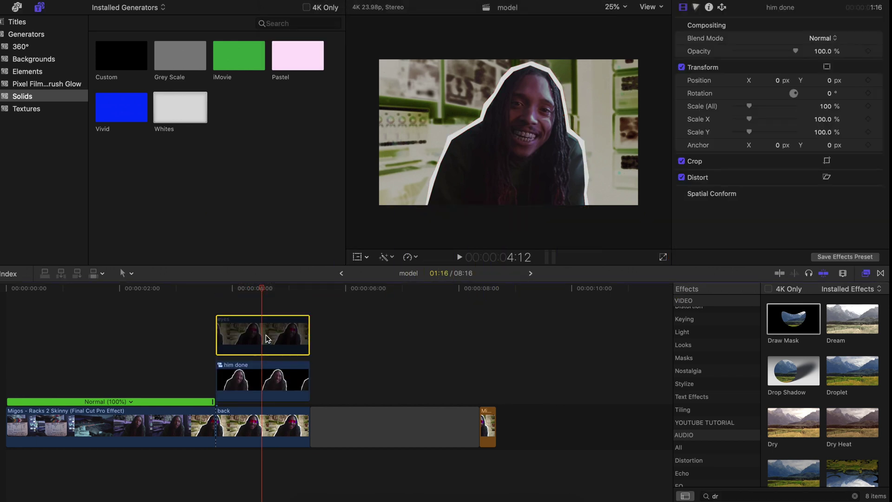
pyautogui.moveTo(790, 326); pyautogui.dragTo(242, 378)
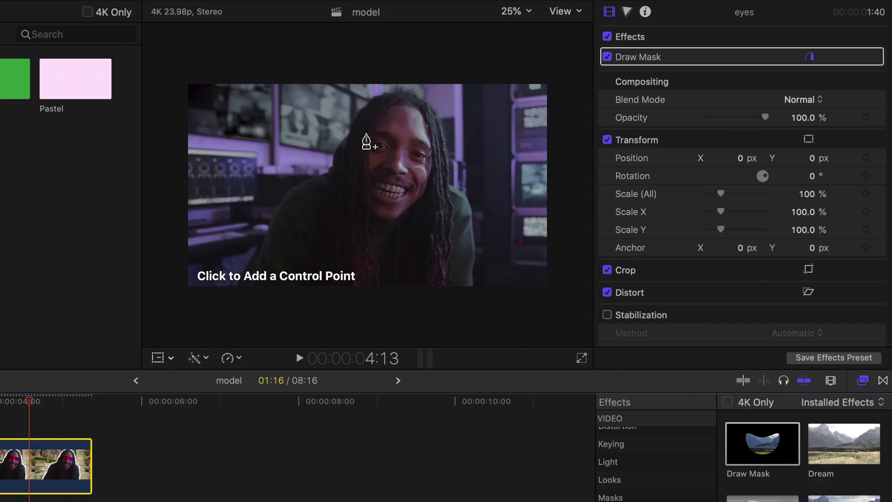
pyautogui.click(366, 134)
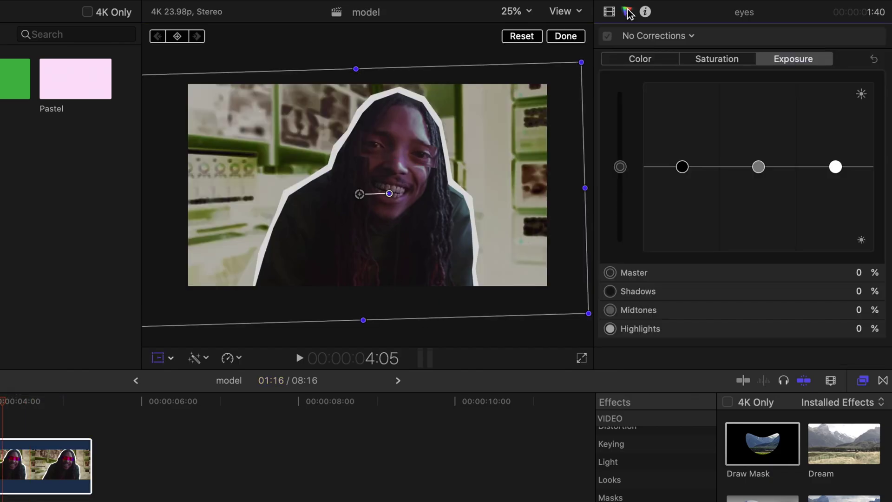
# Step: Add Hue/Saturation Curves and a Color Board correction to the eyes clip
pyautogui.click(659, 35)
pyautogui.click(688, 104)
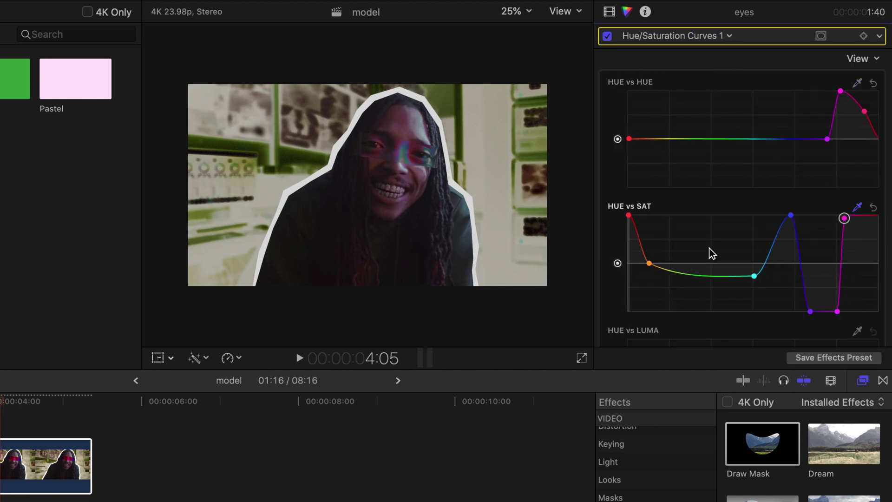
pyautogui.scroll(-3, 711, 254)
pyautogui.moveTo(627, 294)
pyautogui.mouseDown()
pyautogui.moveTo(620, 255)
pyautogui.moveTo(618, 292)
pyautogui.mouseUp()
pyautogui.click(671, 37)
pyautogui.click(685, 102)
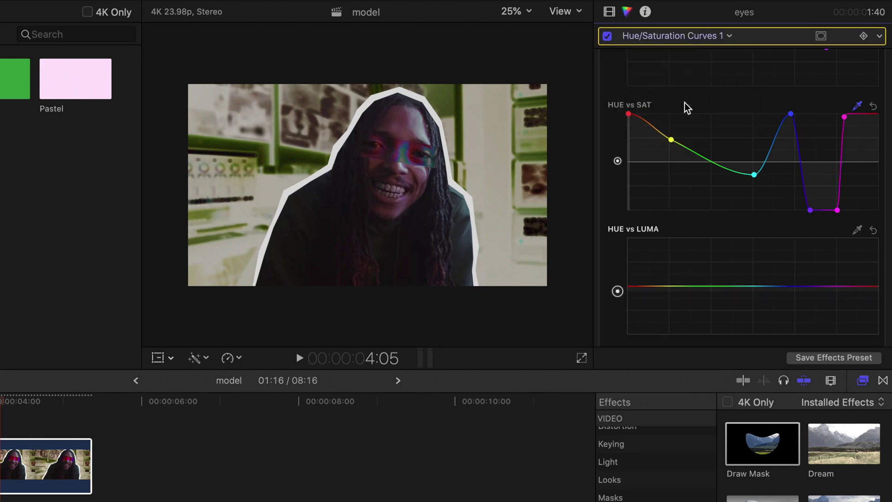
# Step: Grade the eyes: highlights 42%, midtones -20%, saturation 65%, highlight colour 333°/62%
pyautogui.moveTo(831, 146); pyautogui.dragTo(834, 131)
pyautogui.click(759, 167)
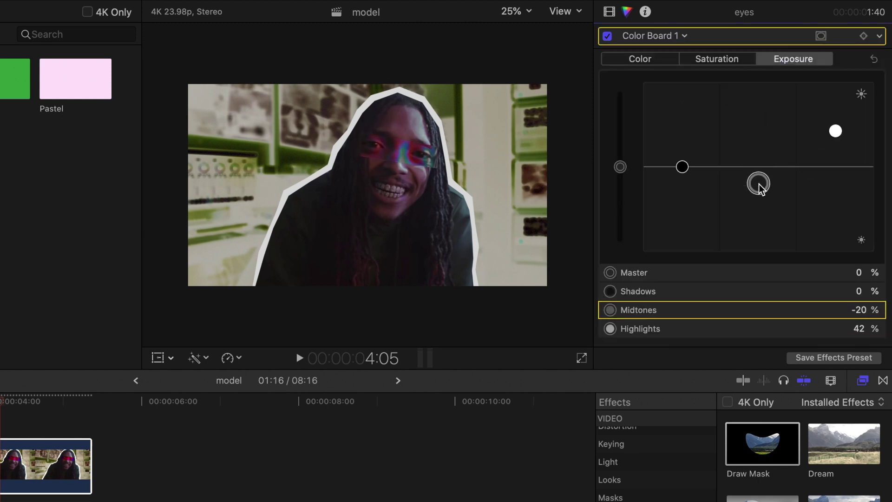
pyautogui.click(718, 62)
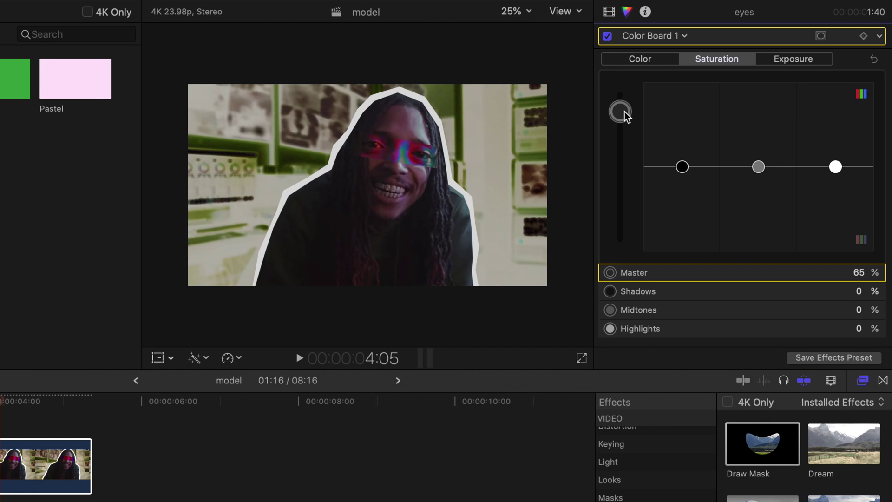
pyautogui.click(621, 60)
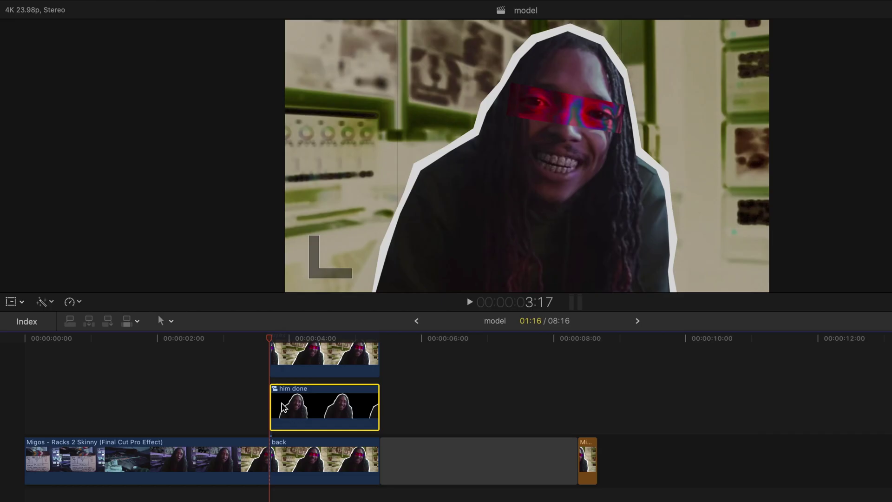
# Step: Turn on on-screen transform and select the eyes clip at its start
pyautogui.rightClick(391, 218)
pyautogui.click(411, 220)
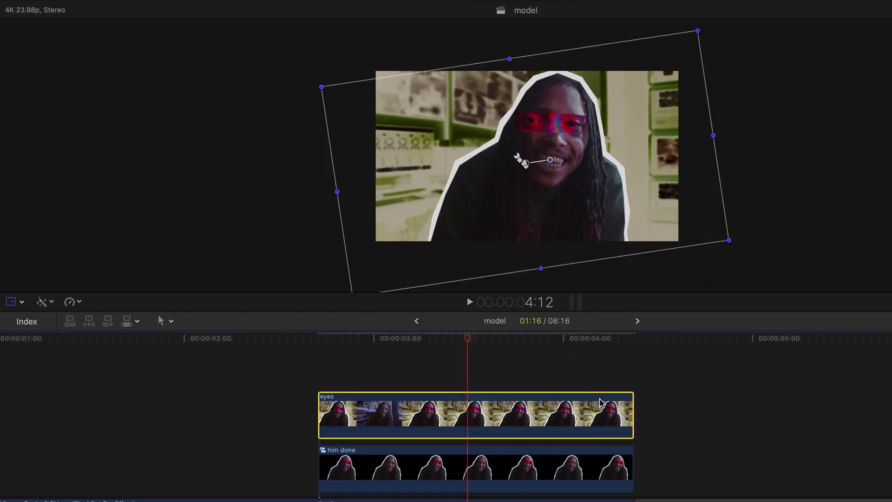
pyautogui.click(417, 416)
pyautogui.click(316, 339)
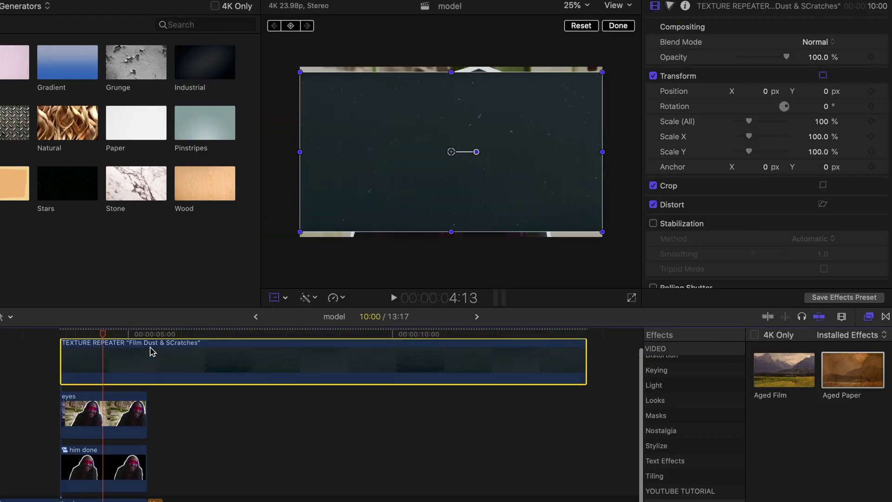
# Step: Place Film Dust under the subject, scale it to fill, blend with Add, and trim the paper clip
pyautogui.moveTo(150, 351); pyautogui.dragTo(118, 463)
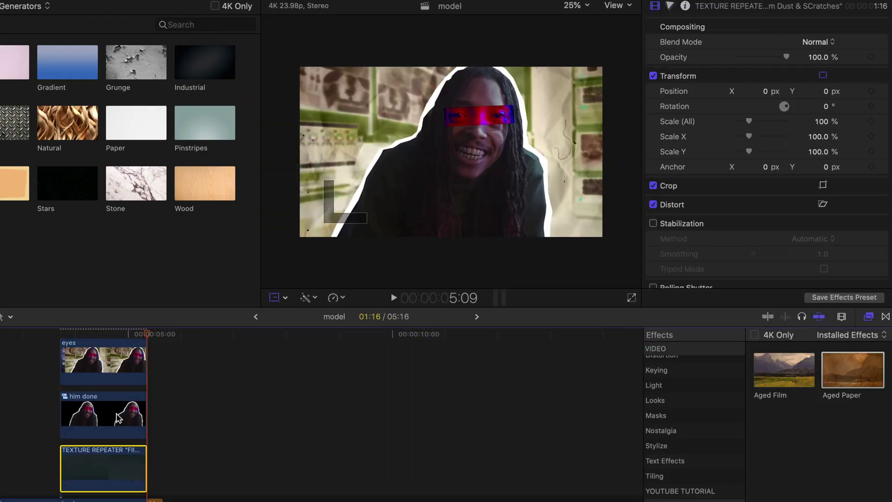
pyautogui.click(99, 331)
pyautogui.hotkey('shift', 't')
pyautogui.moveTo(600, 72); pyautogui.dragTo(622, 61)
pyautogui.click(815, 42)
pyautogui.click(812, 125)
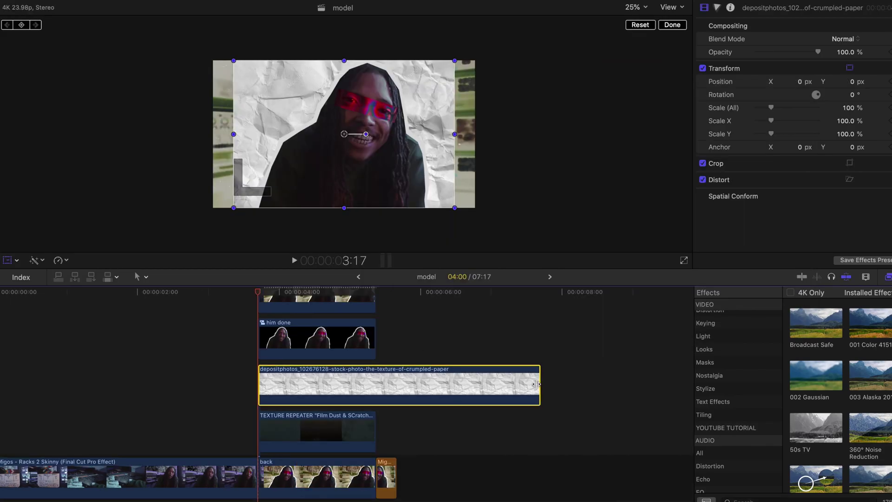
pyautogui.moveTo(542, 384); pyautogui.dragTo(374, 383)
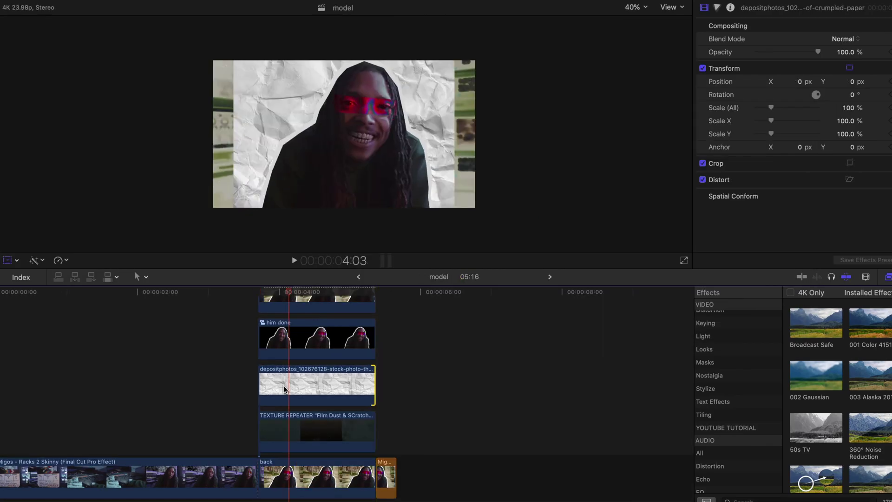
# Step: Enlarge the crumpled-paper clip to about 125% and set its blend mode to Multiply
pyautogui.click(289, 383)
pyautogui.moveTo(474, 208); pyautogui.dragTo(482, 216)
pyautogui.click(857, 40)
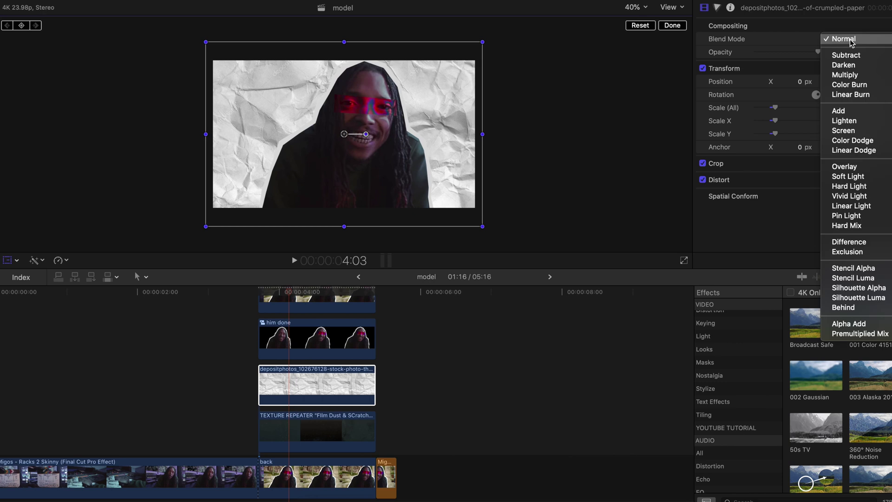
pyautogui.click(845, 75)
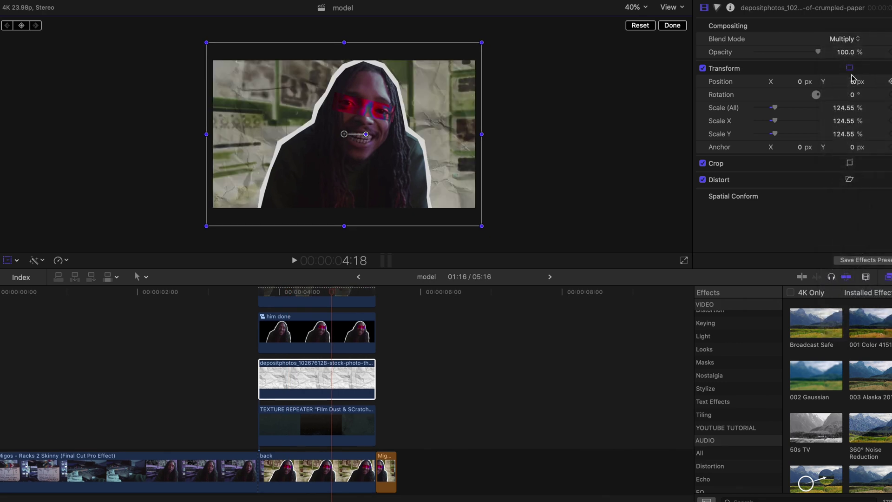
# Step: Blade the crumpled-paper clip into many short pieces
pyautogui.press('super+equal')
pyautogui.press('b')
pyautogui.click(259, 376)
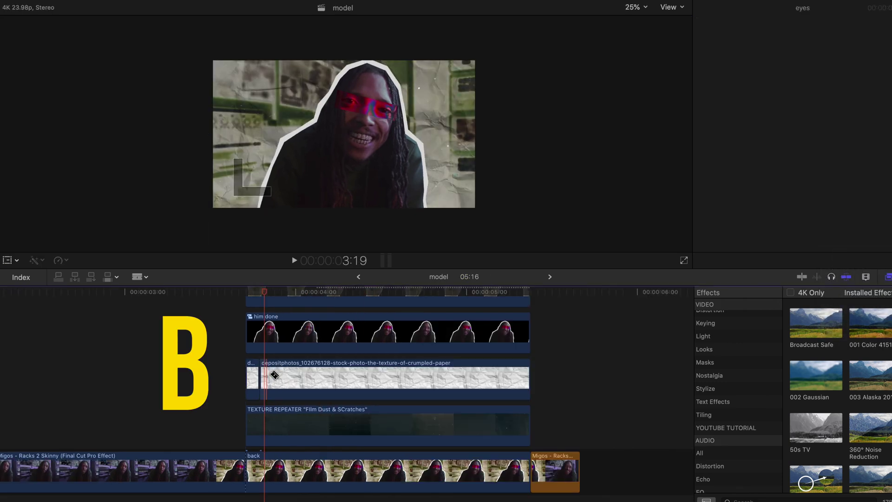
pyautogui.click(288, 377)
pyautogui.click(339, 379)
pyautogui.click(358, 379)
pyautogui.click(373, 379)
pyautogui.click(387, 380)
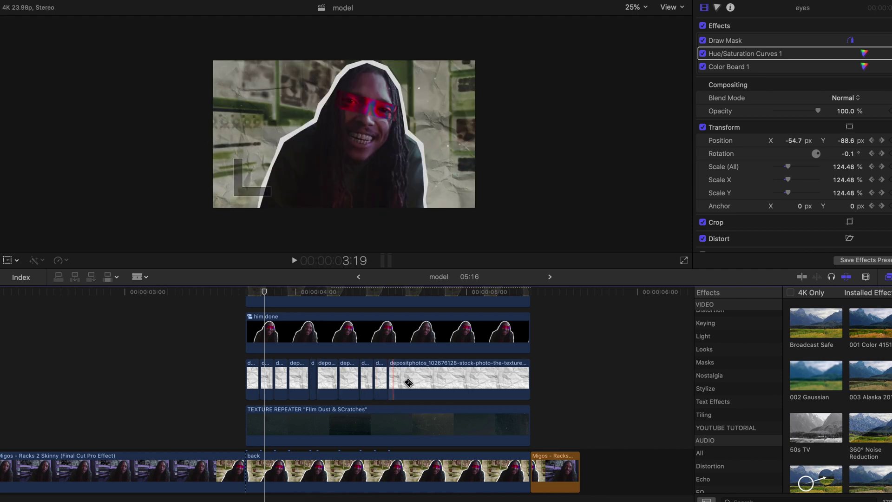
pyautogui.click(461, 384)
pyautogui.click(496, 380)
pyautogui.click(513, 379)
pyautogui.press('a')
# Step: Enlarge the first short paper piece in the frame with on-screen transform
pyautogui.click(266, 376)
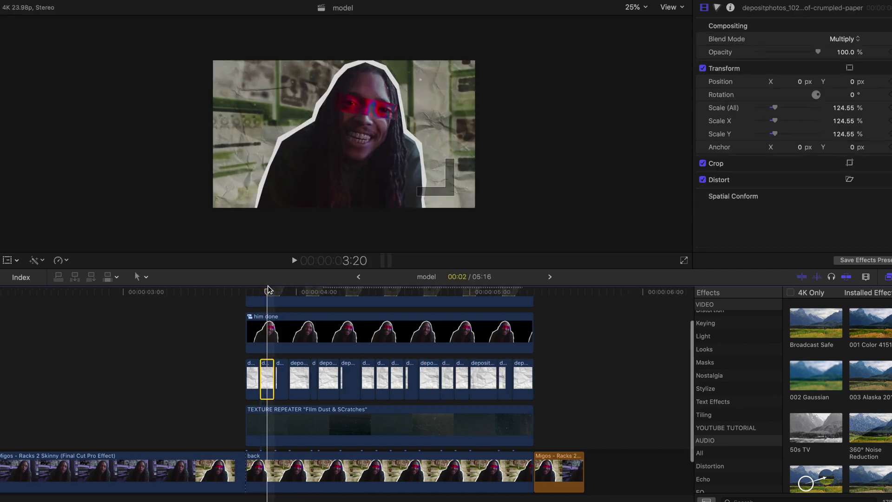
pyautogui.rightClick(318, 155)
pyautogui.hotkey('shift', 't')
pyautogui.press('super+equal')
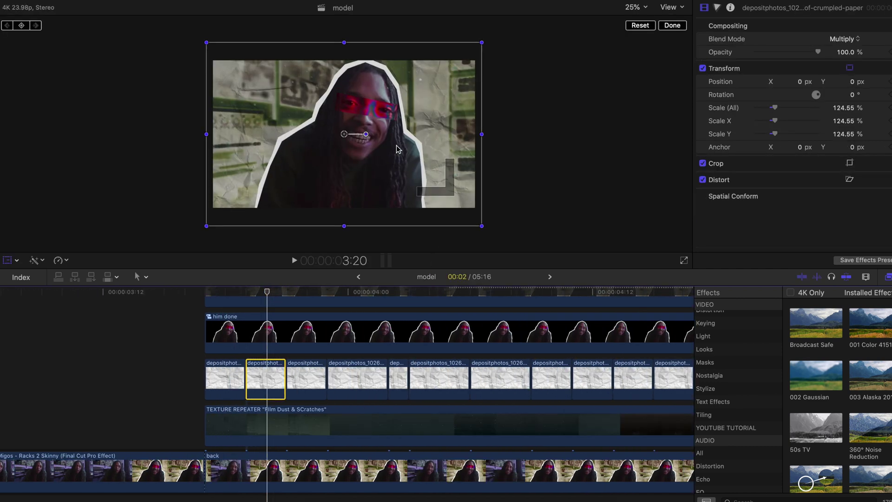
pyautogui.moveTo(397, 148); pyautogui.dragTo(392, 149)
# Step: Select each later paper piece in turn, then enlarge the paper texture to about 132%
pyautogui.click(358, 380)
pyautogui.click(398, 379)
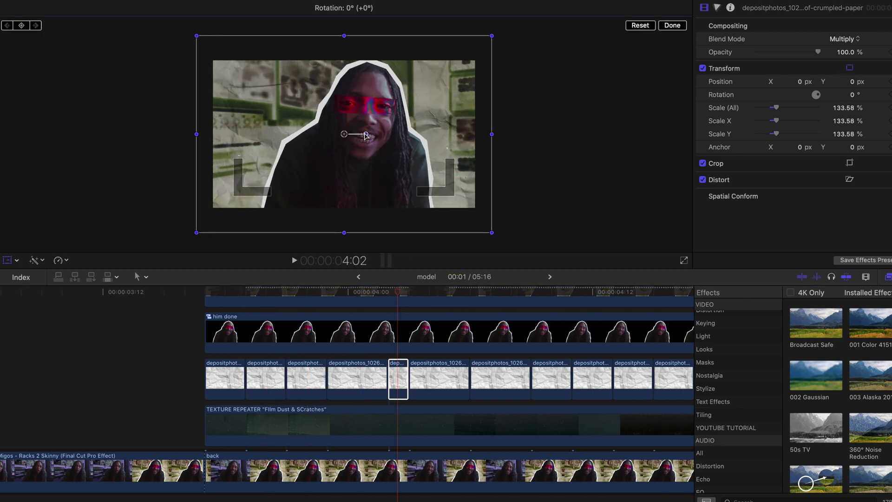
pyautogui.click(500, 380)
pyautogui.click(551, 380)
pyautogui.click(632, 380)
pyautogui.moveTo(480, 227); pyautogui.dragTo(502, 241)
pyautogui.hscroll(3, 674, 297)
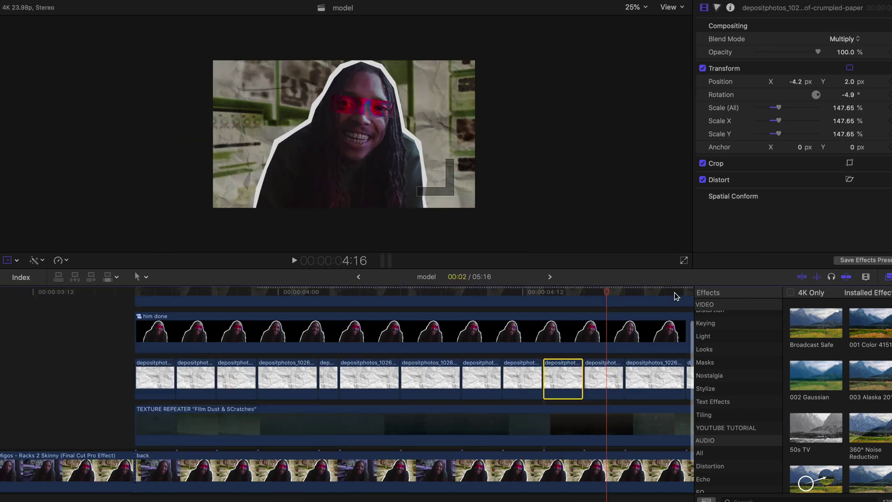
pyautogui.hscroll(3, 674, 297)
pyautogui.click(361, 380)
pyautogui.click(402, 380)
pyautogui.moveTo(474, 209); pyautogui.dragTo(508, 200)
pyautogui.click(482, 380)
pyautogui.click(572, 380)
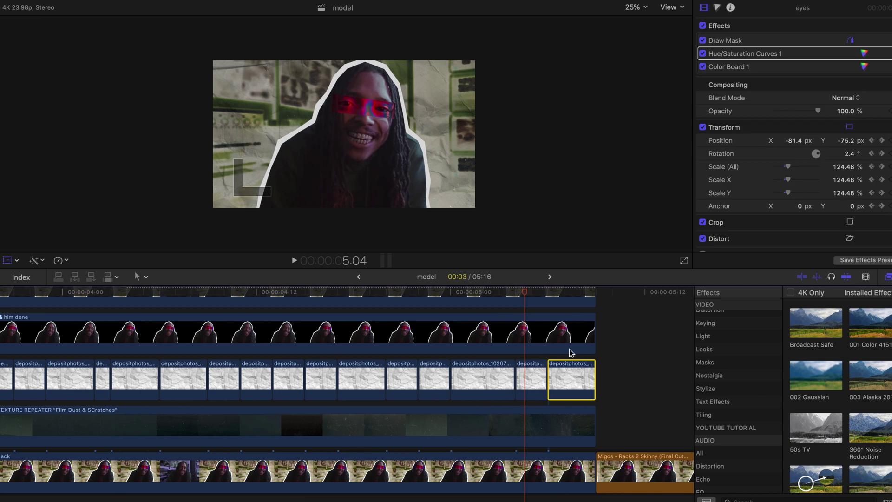
pyautogui.click(569, 352)
pyautogui.moveTo(480, 227); pyautogui.dragTo(489, 231)
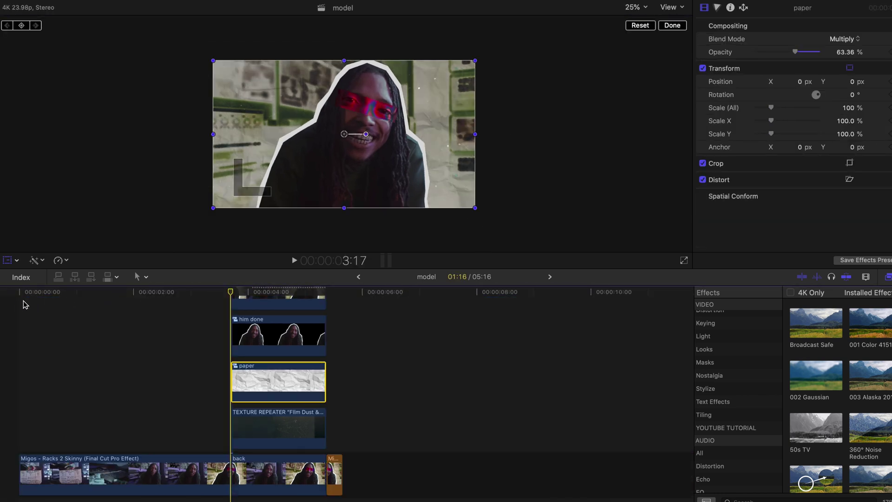
pyautogui.click(17, 295)
pyautogui.press('space')
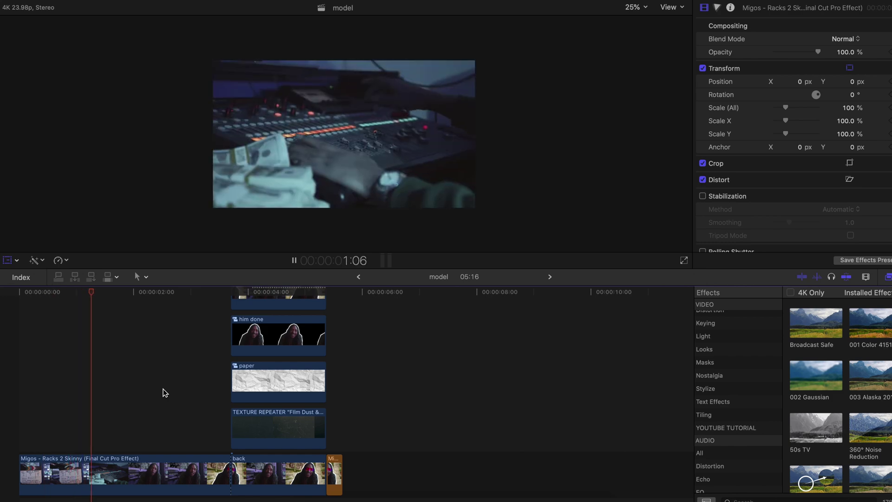